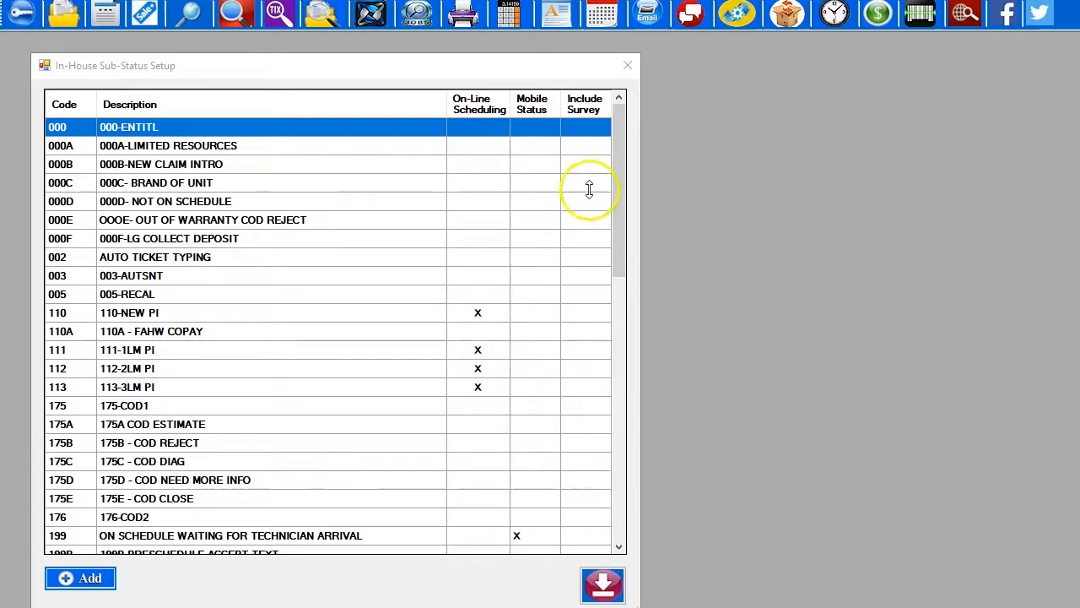
- Close the in-house sub-status setup list and open the Custom Search window, resized so that all its controls fit on screen
drag(617, 193, 625, 162)
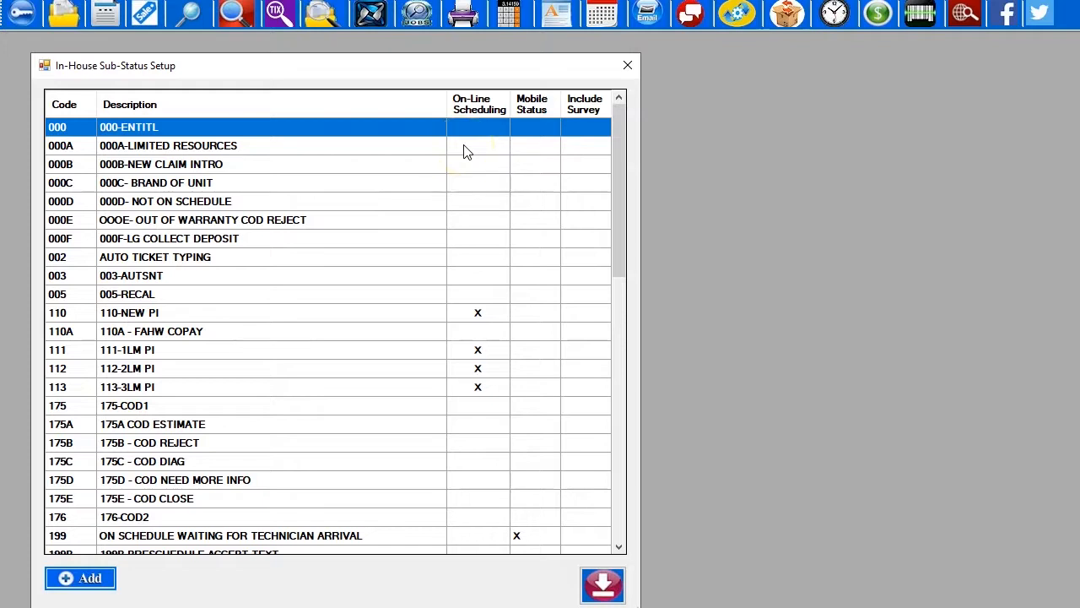
click(625, 71)
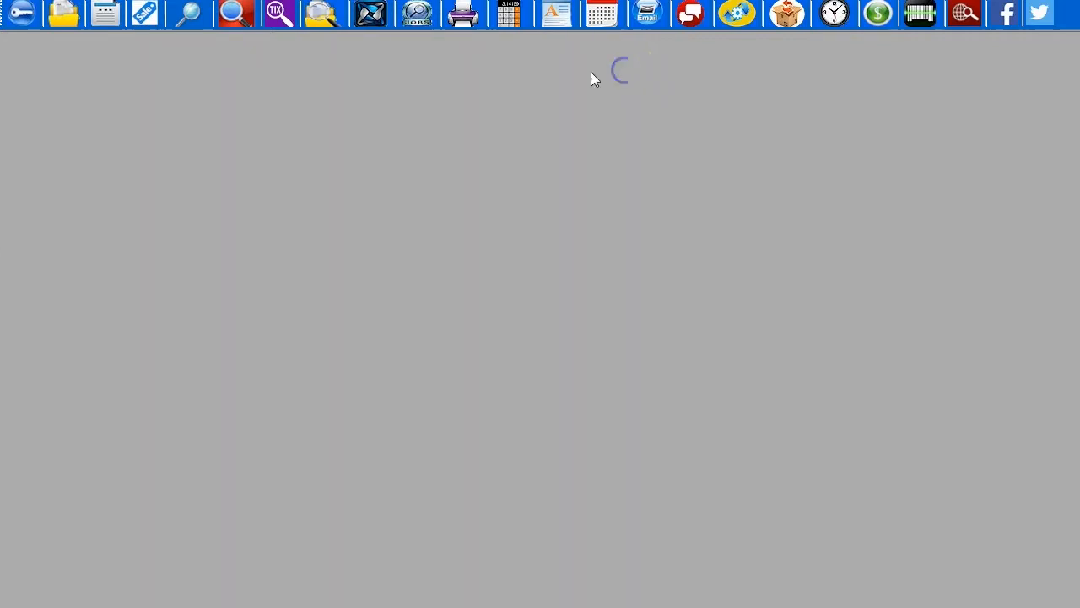
click(369, 17)
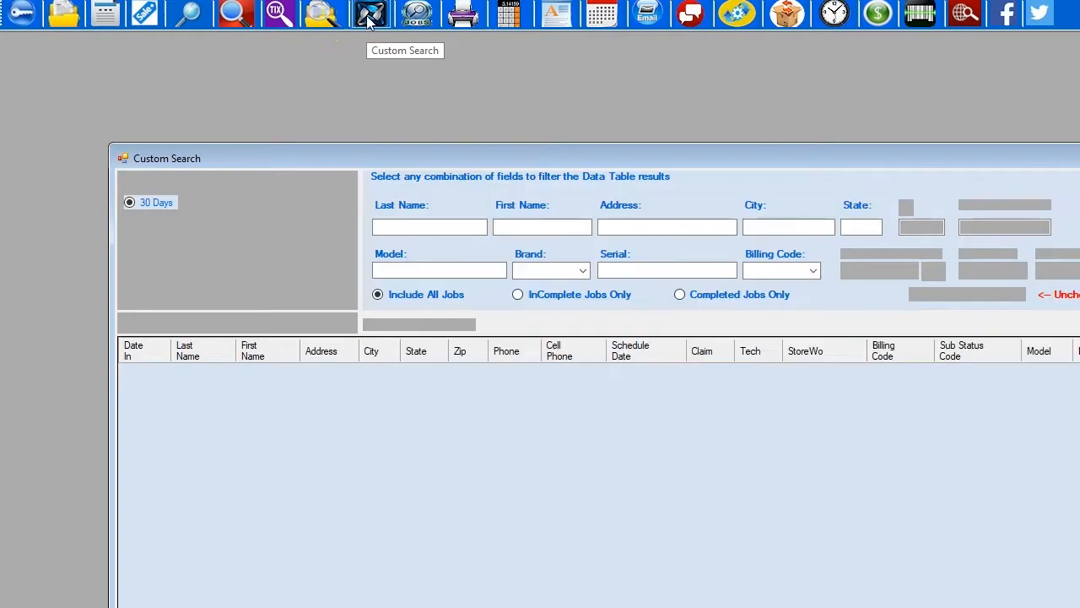
drag(449, 155, 340, 48)
click(727, 123)
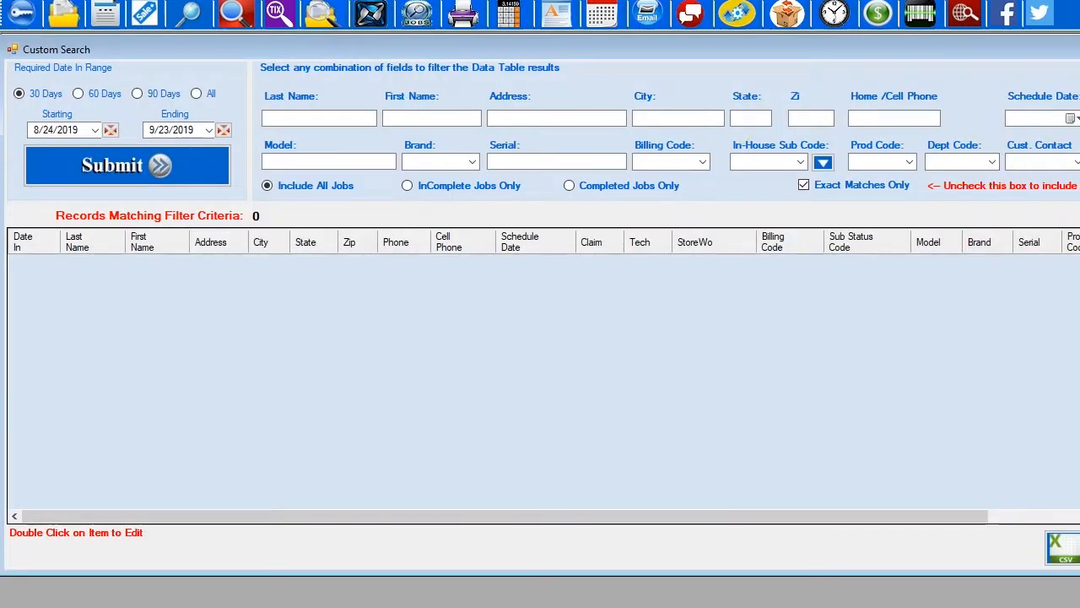
drag(1079, 174, 1077, 174)
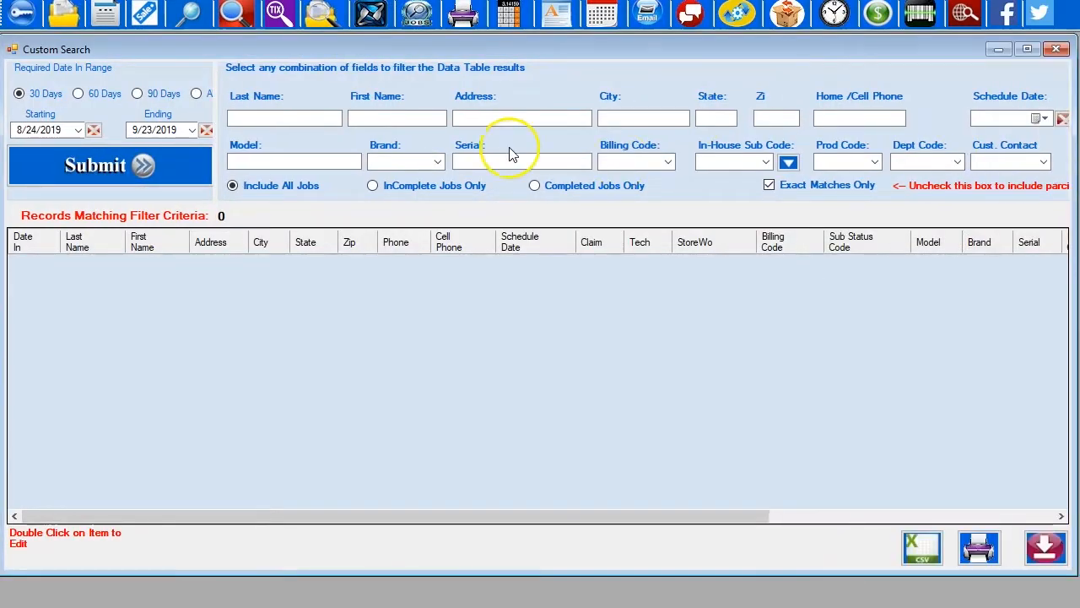
- Search all dates for incomplete jobs only and export the matching records to a CSV spreadsheet
click(196, 95)
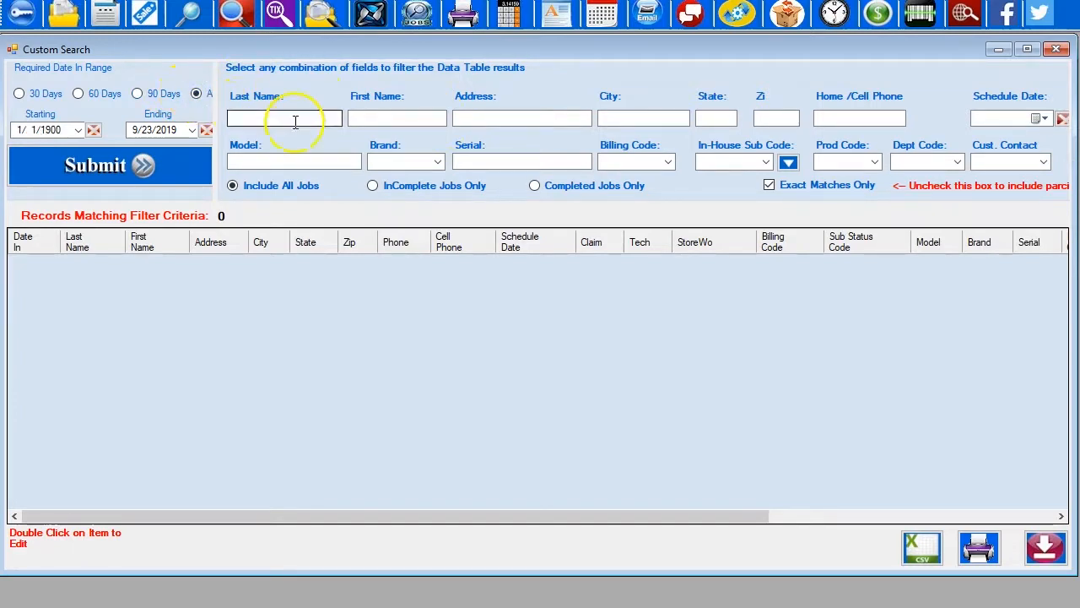
click(372, 186)
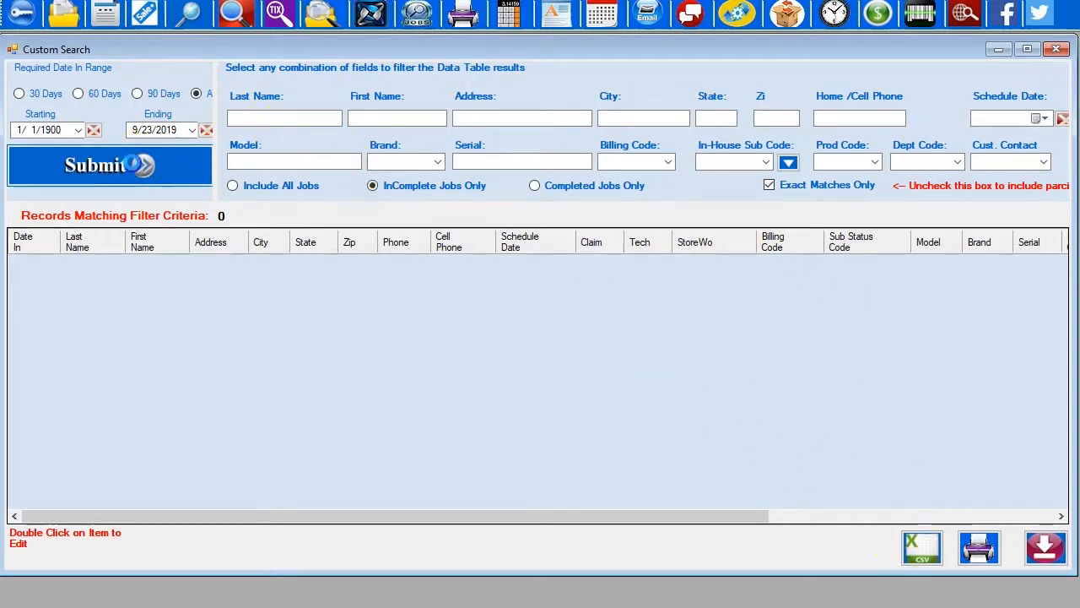
click(145, 165)
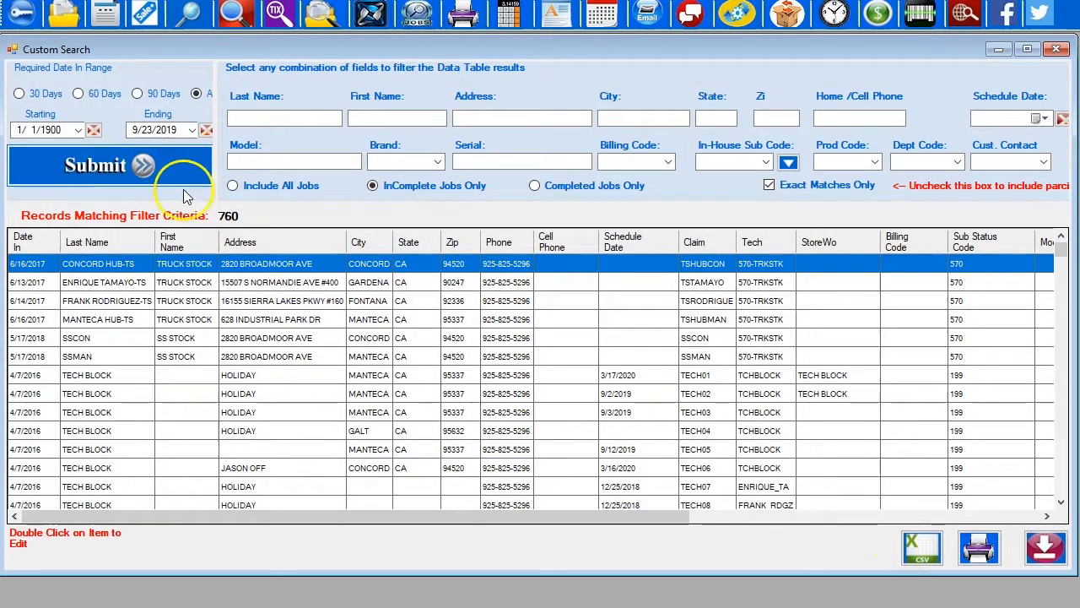
double_click(228, 217)
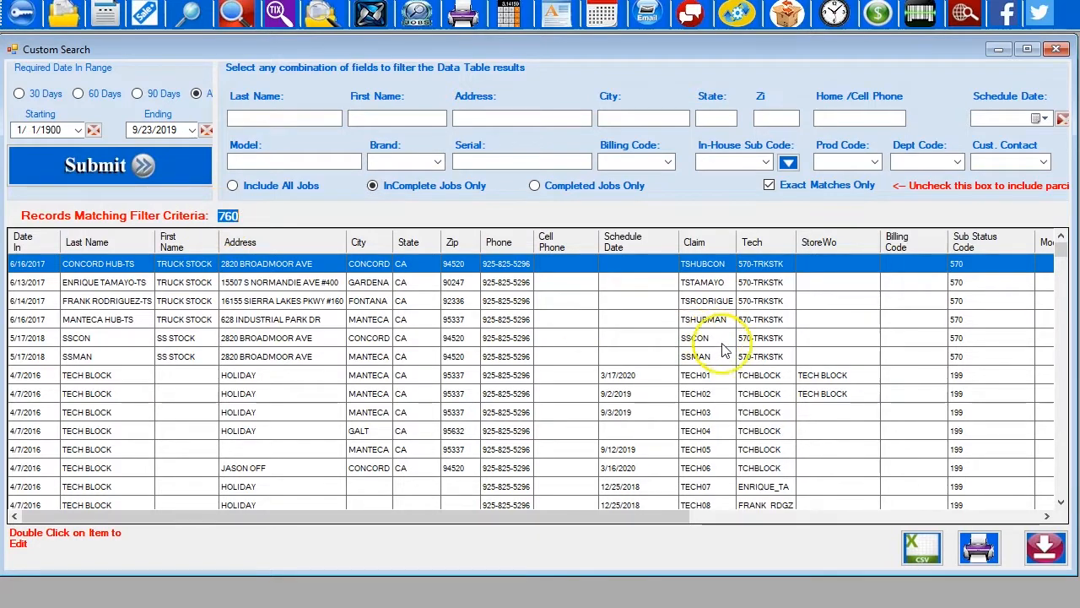
click(918, 553)
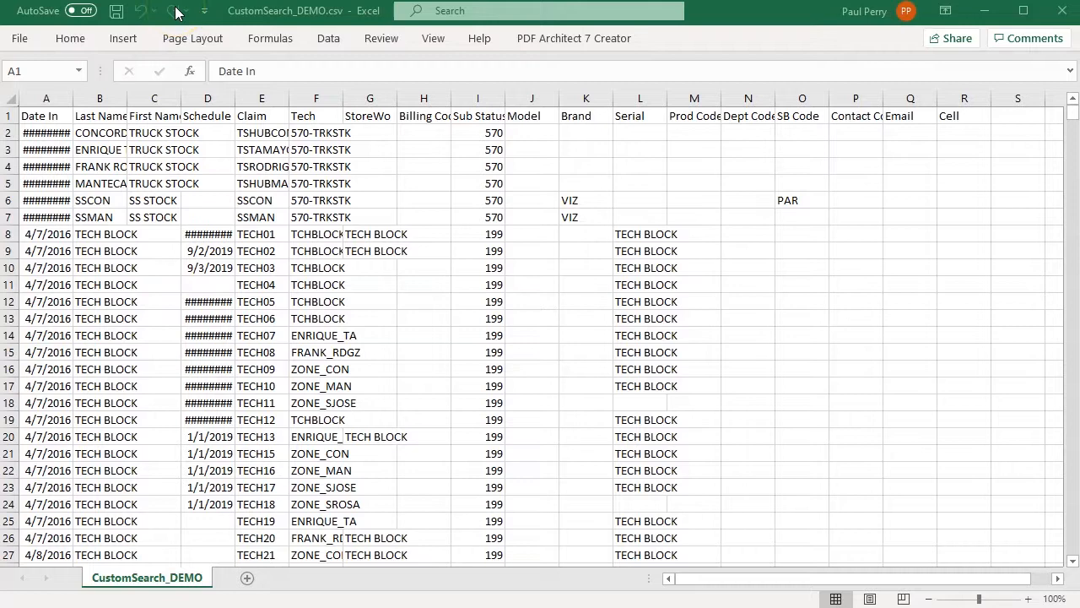
- Create a pivot table of the whole exported sheet on a new worksheet, with Sub Status Code as rows and Count of Claim as values
click(8, 97)
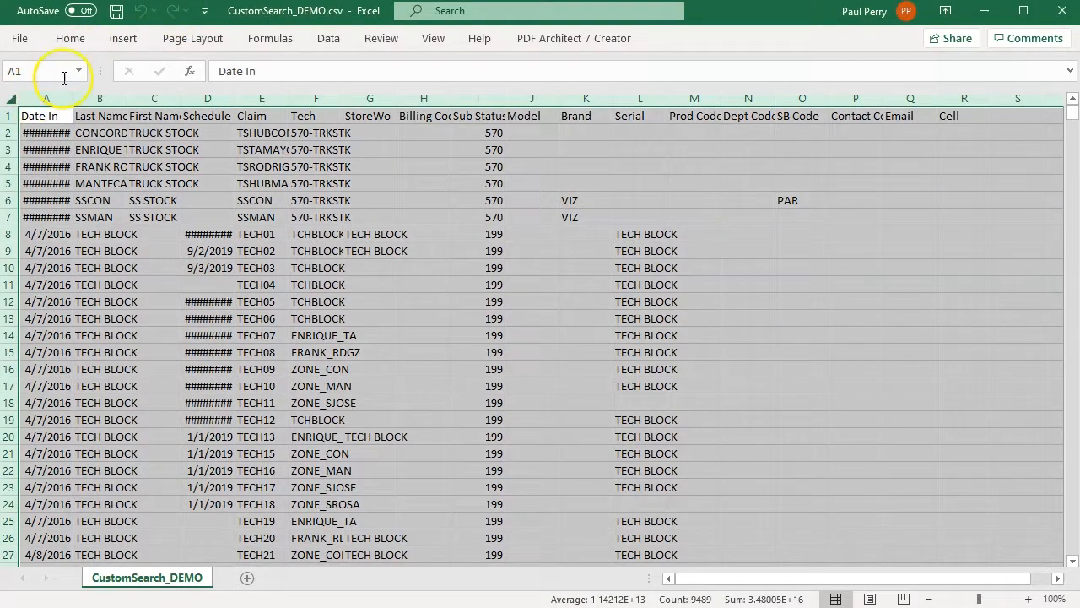
click(123, 38)
click(27, 74)
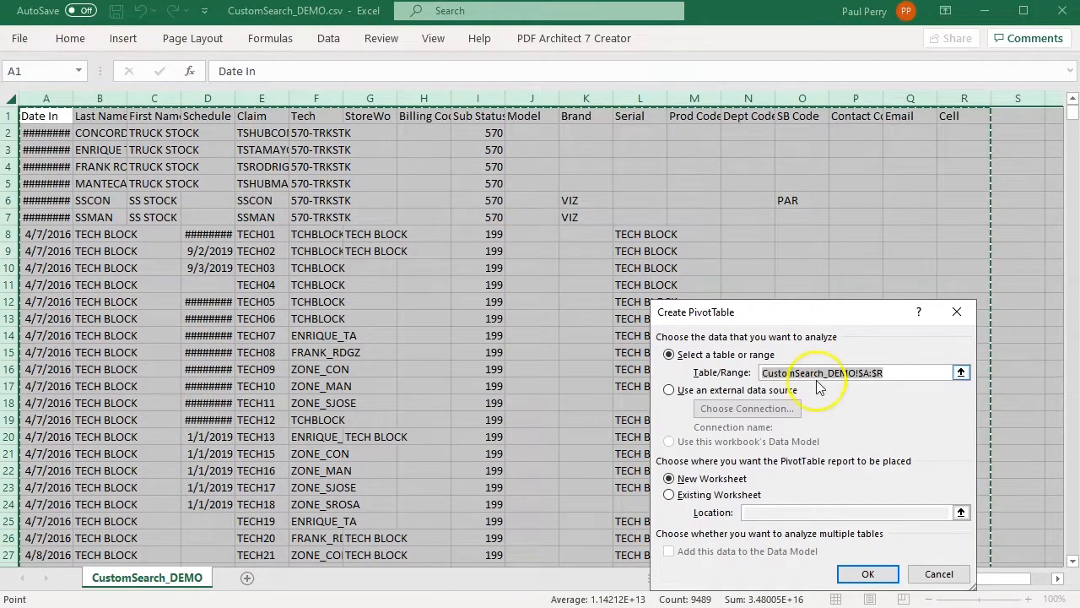
click(866, 573)
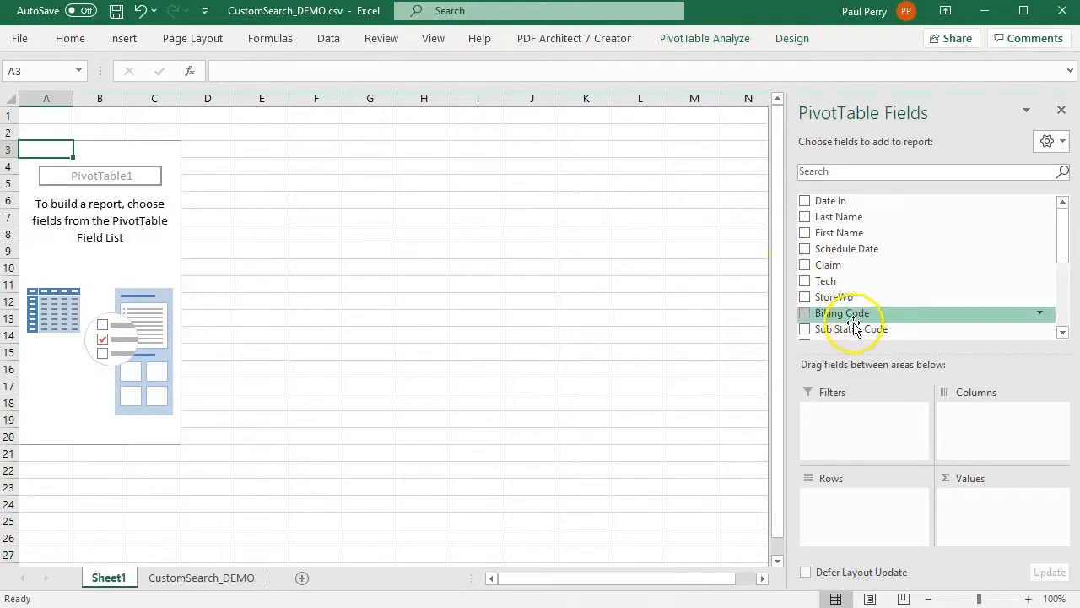
drag(844, 332, 839, 510)
drag(825, 264, 976, 502)
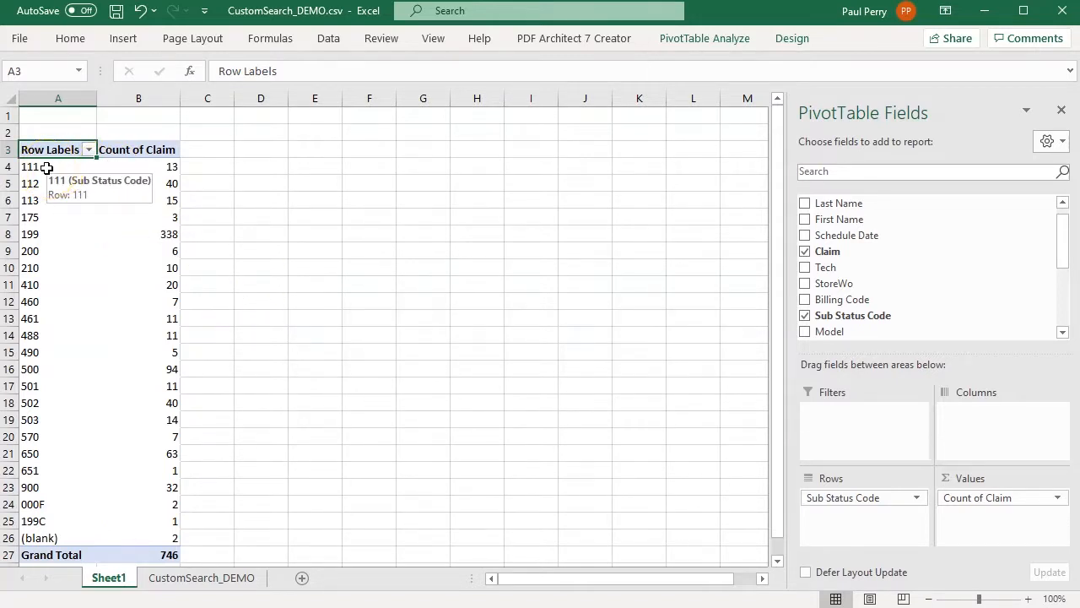
- Fill the pivot table rows for sub-status codes 111 to 199 with light green
drag(46, 168, 149, 234)
right_click(161, 192)
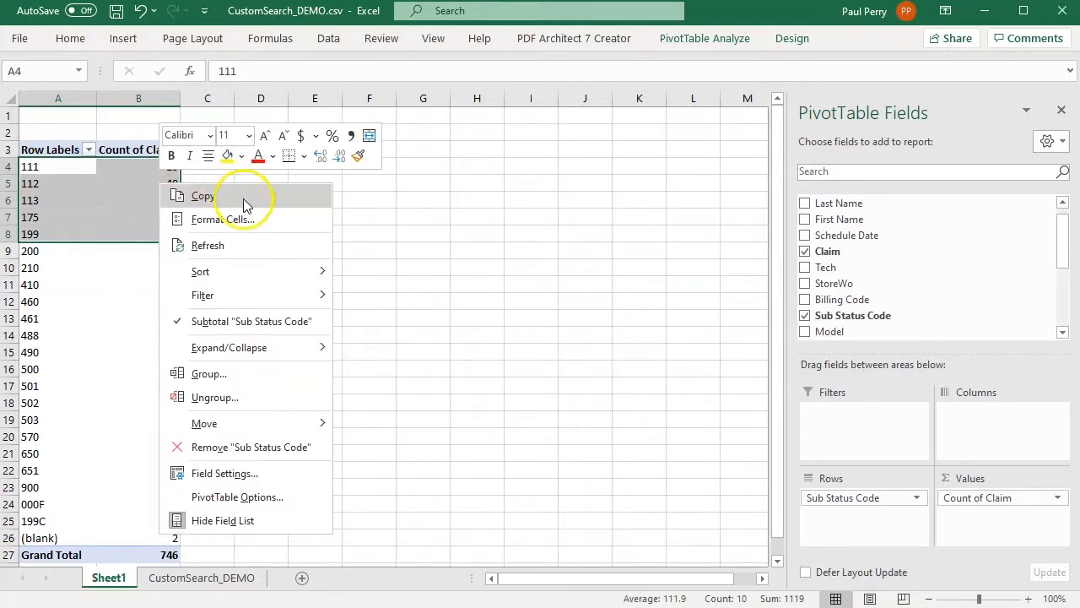
click(243, 160)
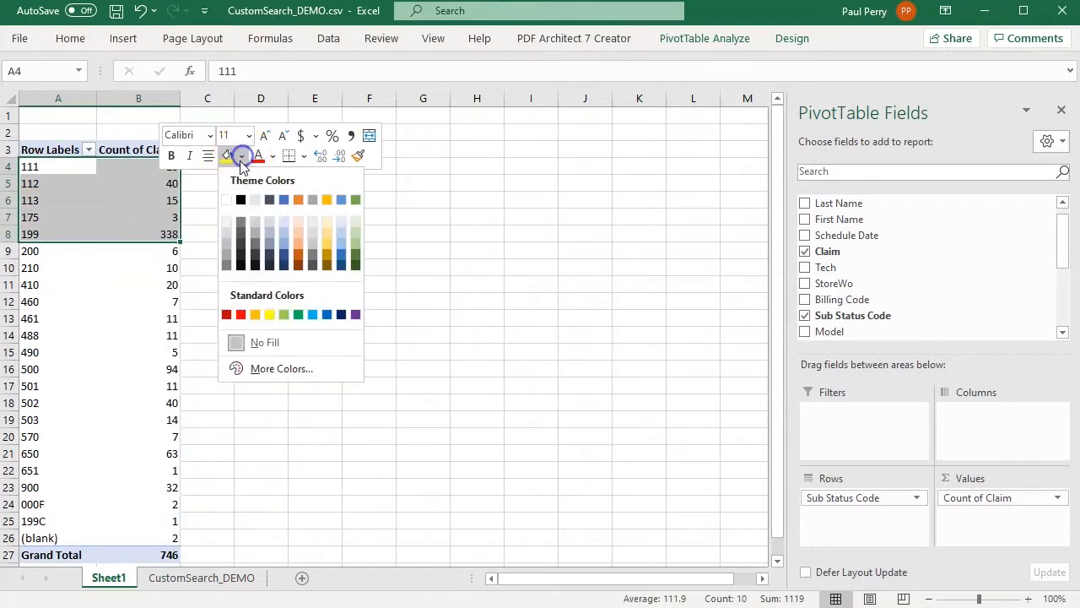
click(353, 221)
- Fill the pivot table rows for sub-status codes 200 and 210 with light blue
drag(37, 255, 140, 270)
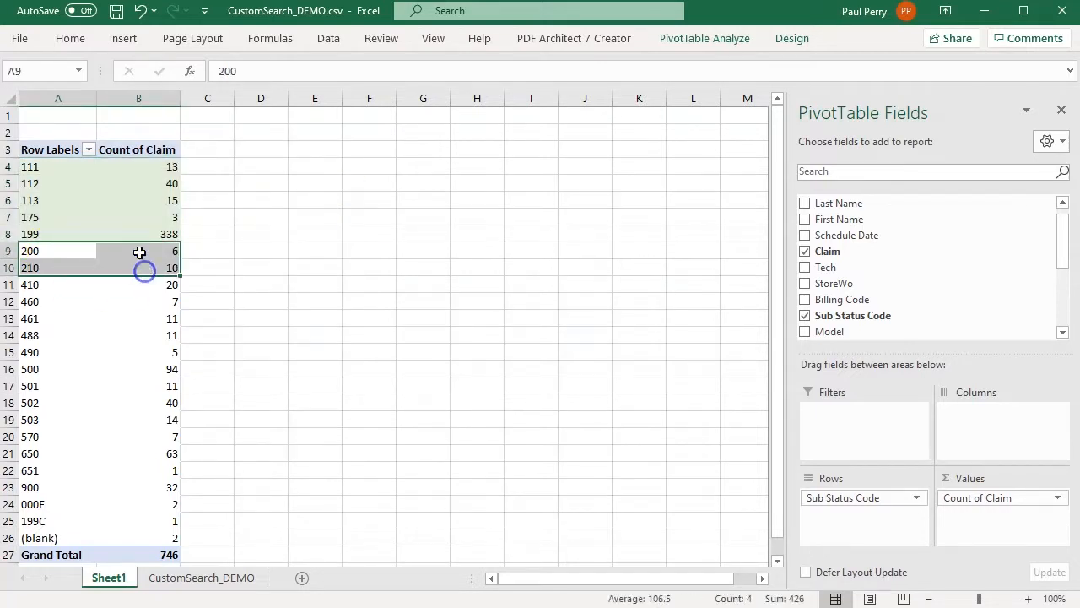
right_click(141, 253)
click(223, 227)
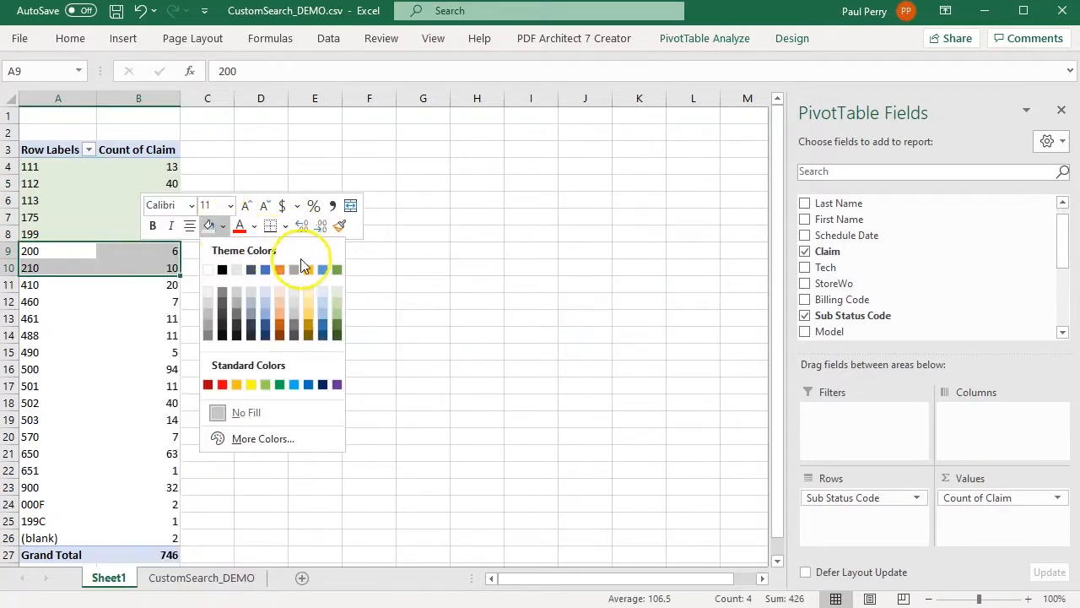
click(316, 290)
- Fill the pivot table rows for sub-status codes 410 to 490 with light gold
drag(60, 288, 175, 355)
right_click(142, 299)
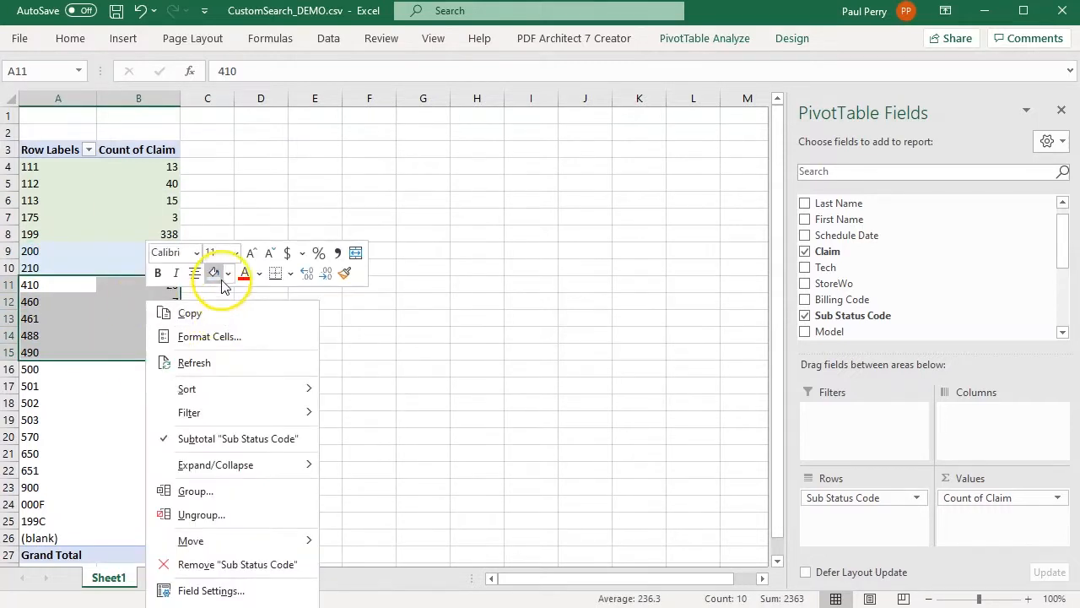
click(227, 275)
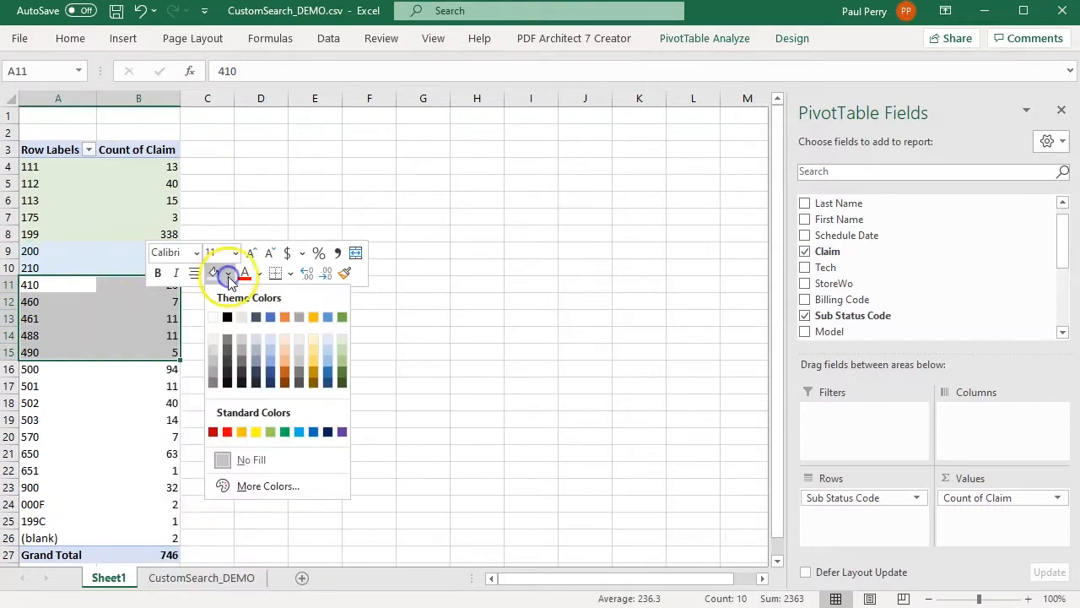
click(311, 337)
- Fill the pivot table rows for sub-status codes 500 to 570 with light gray
drag(65, 371, 138, 434)
right_click(133, 380)
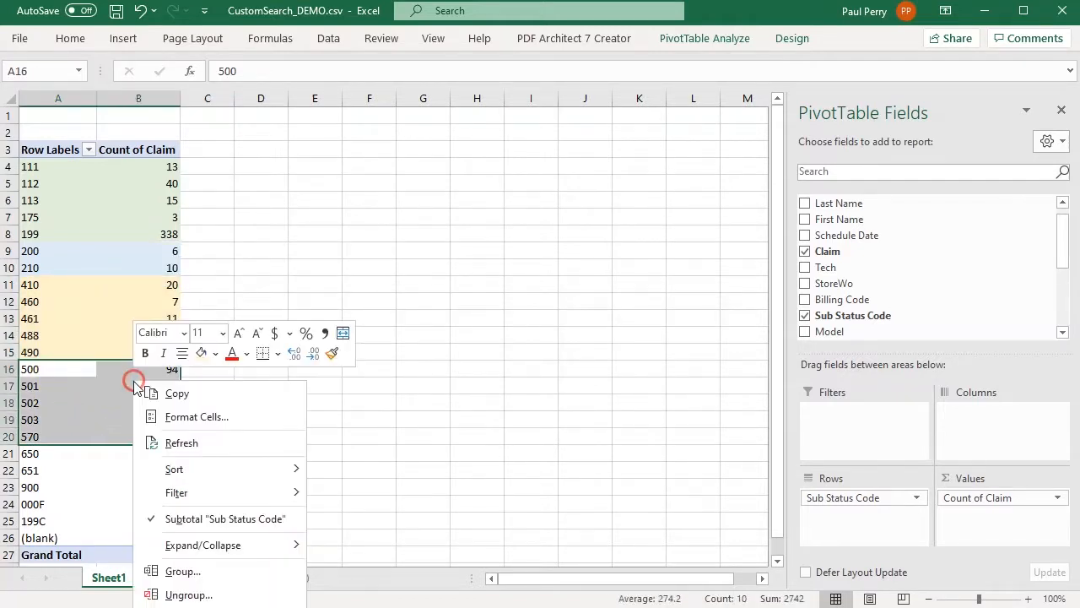
click(216, 353)
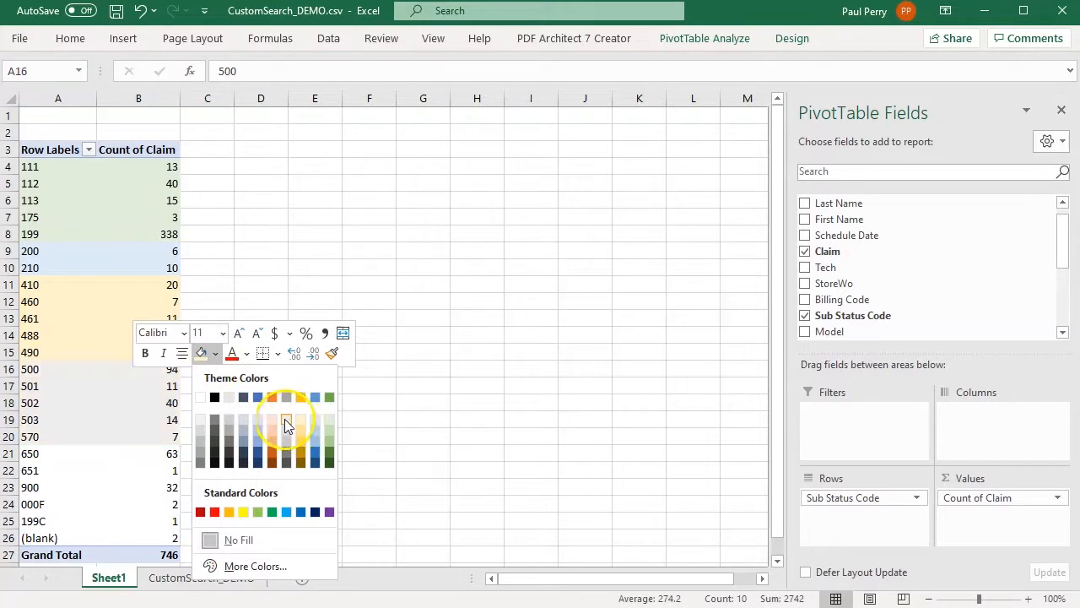
click(237, 424)
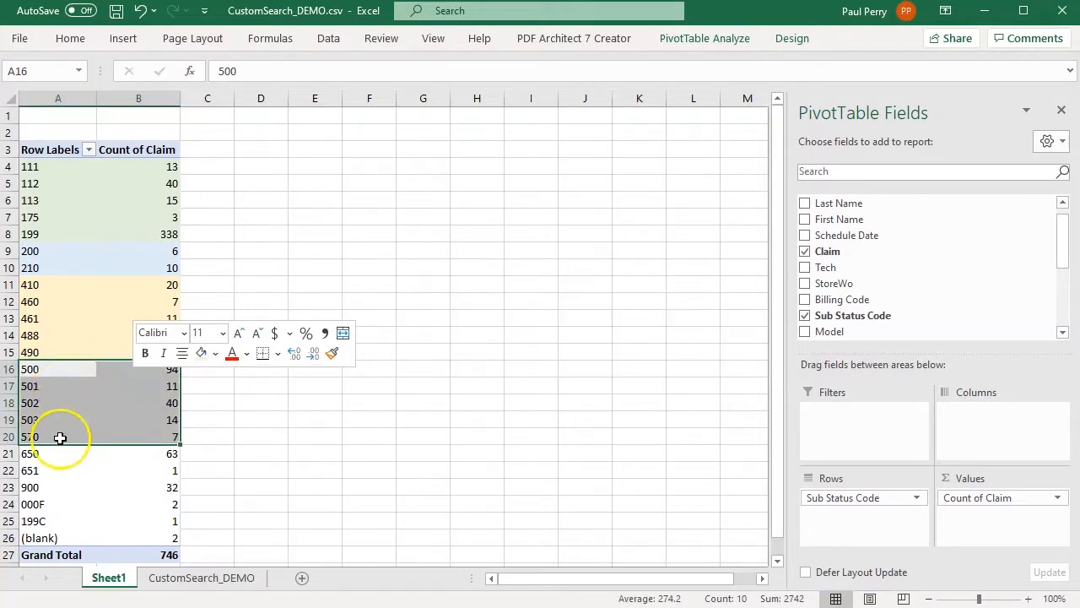
- Fill the pivot table rows for sub-status codes 650 and 651 with light orange
drag(59, 453, 139, 468)
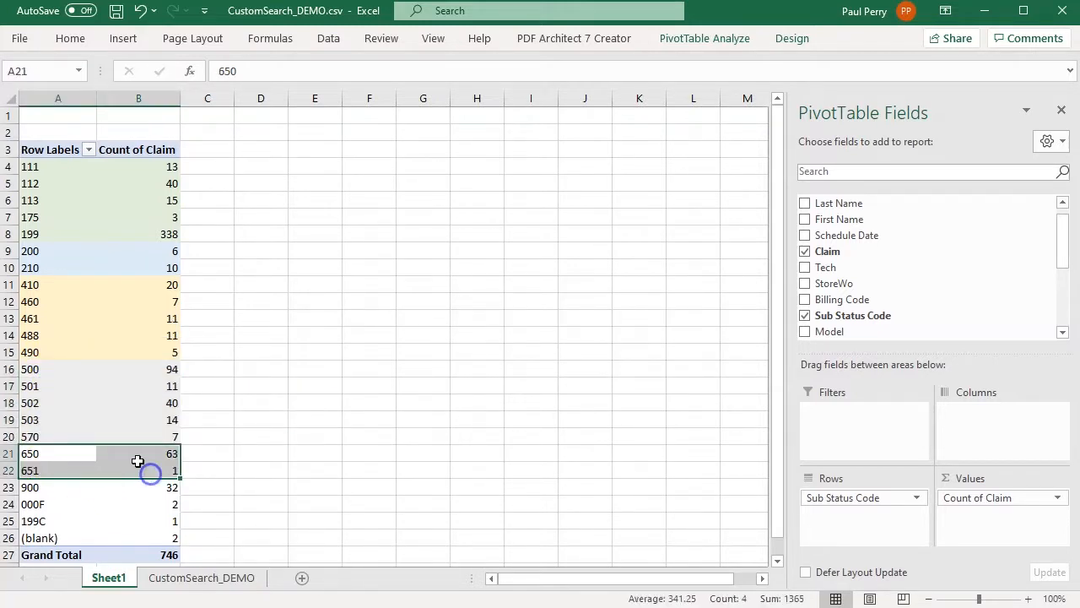
right_click(139, 464)
click(221, 434)
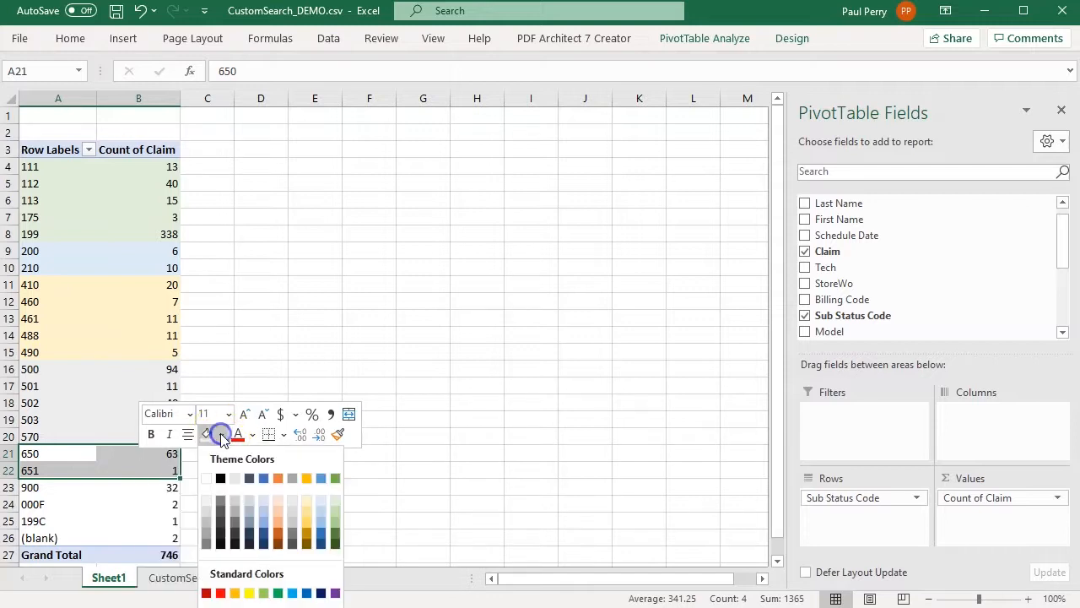
click(279, 498)
- Fill the pivot table rows for sub-status codes 900, 000F and 199C with light blue-gray and deselect the table
drag(76, 487, 152, 520)
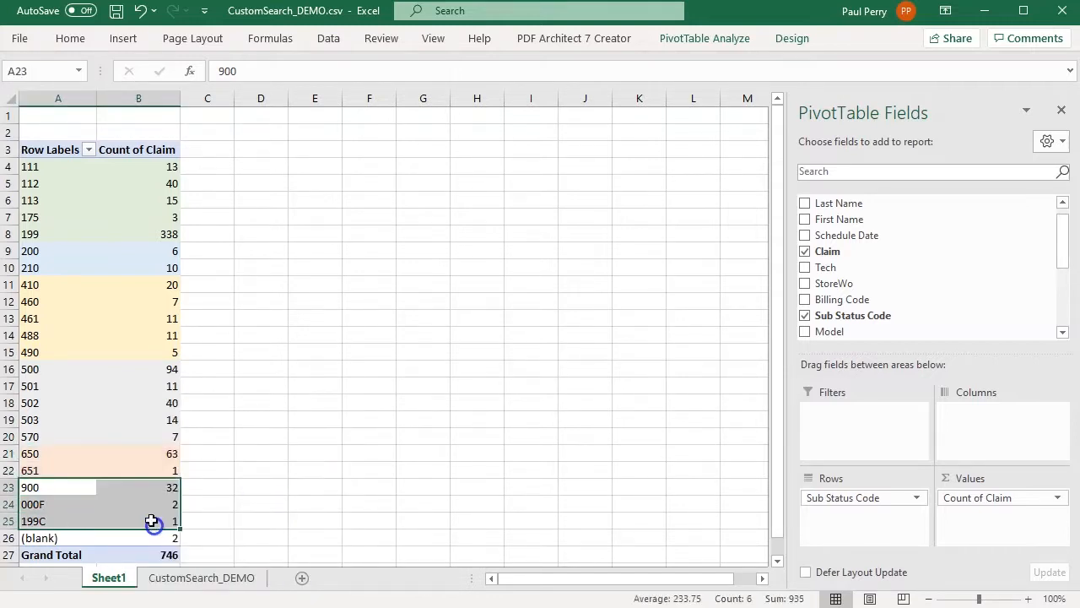
right_click(145, 502)
click(222, 474)
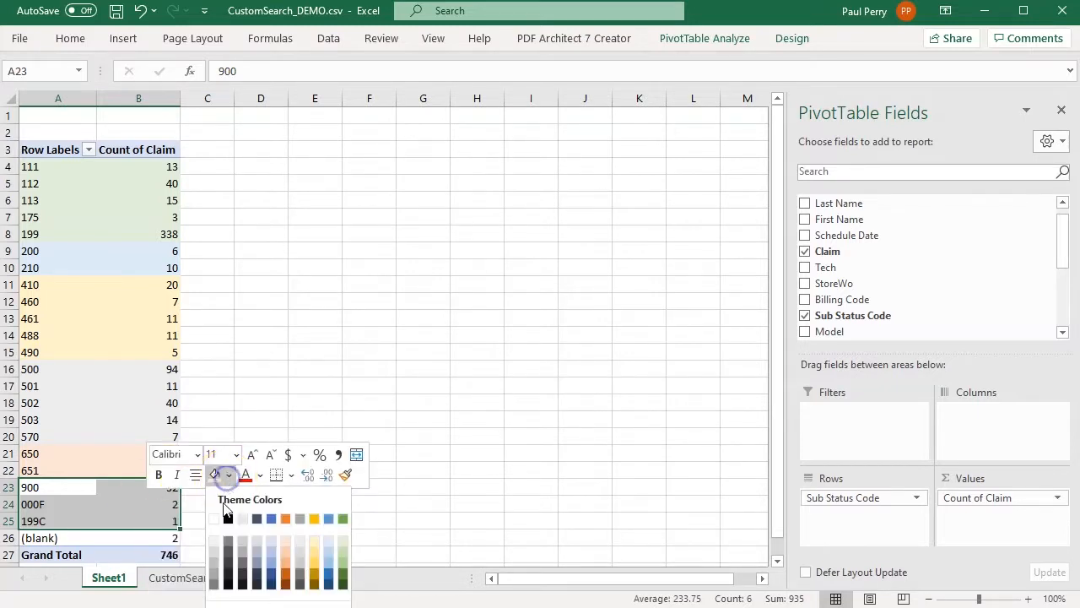
click(255, 542)
click(346, 266)
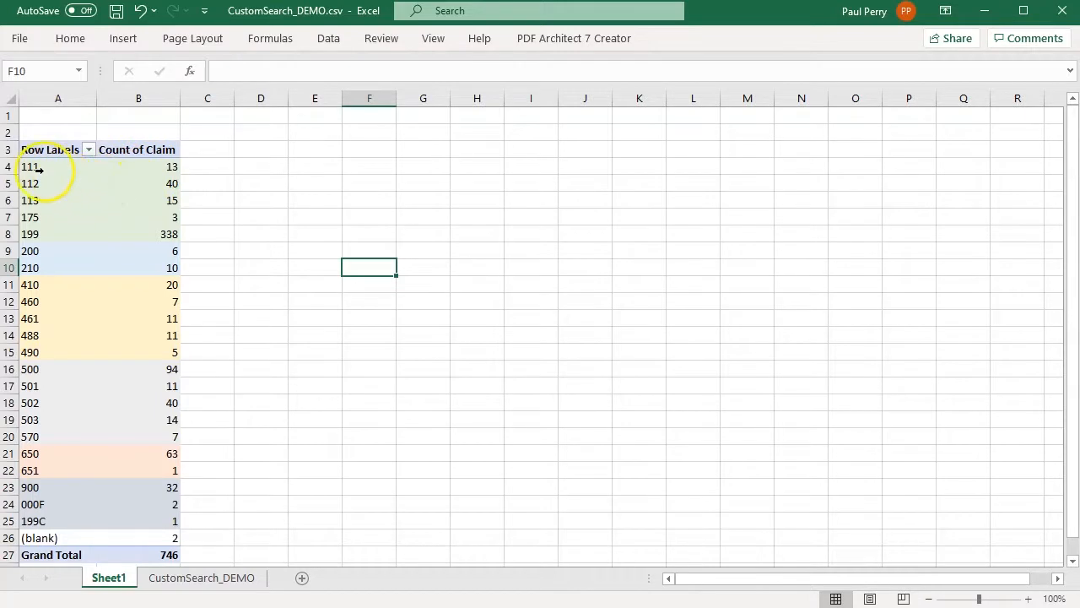
- Check the summed claim counts of the color-coded sub-status groups from code 111 down to 199C
drag(165, 168, 164, 239)
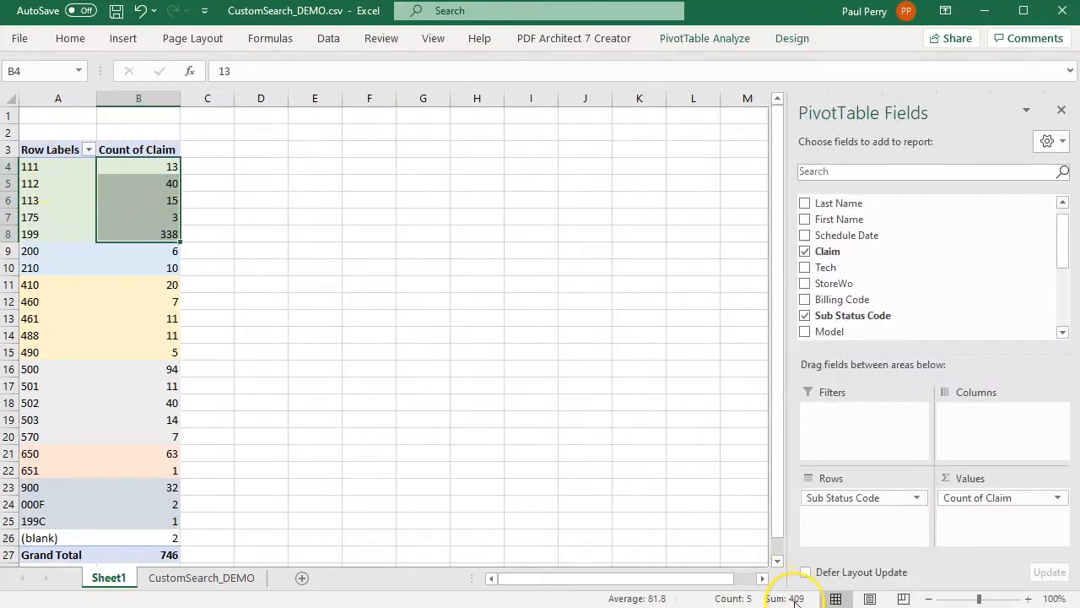
drag(168, 252, 166, 348)
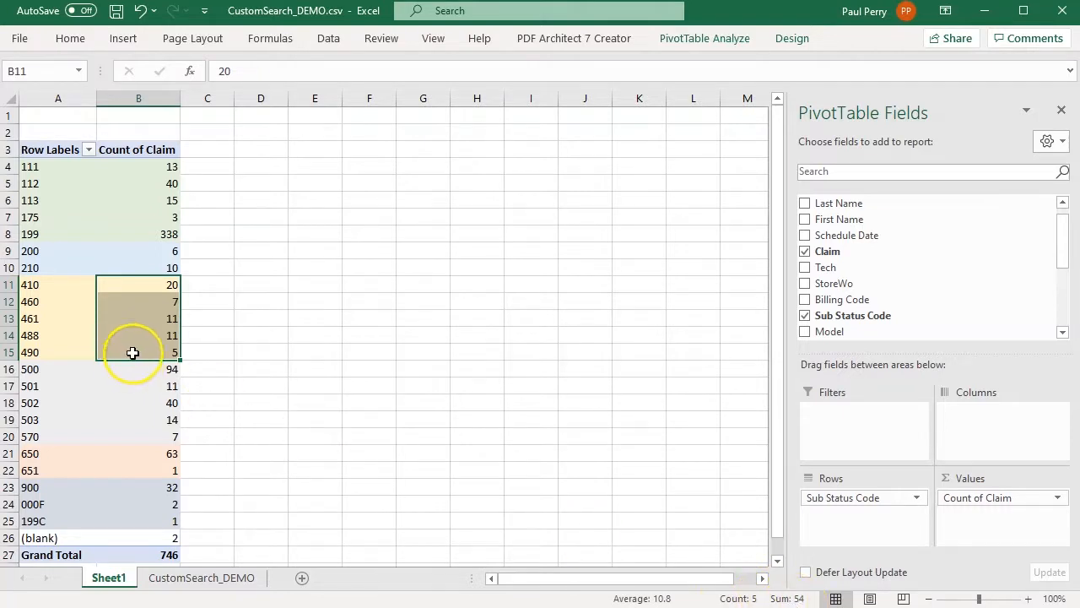
drag(162, 368, 172, 434)
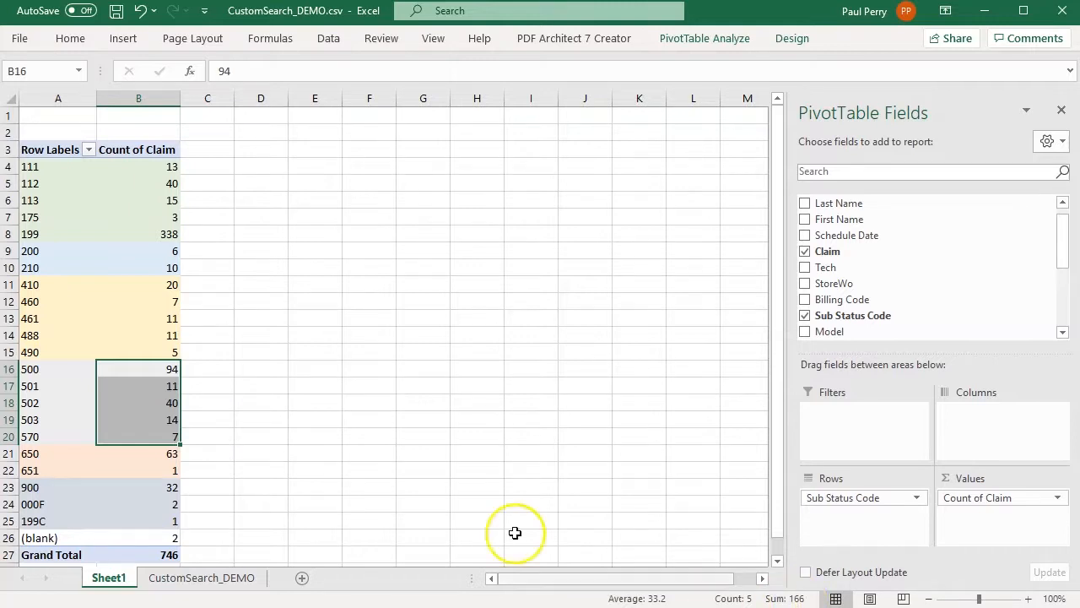
drag(166, 453, 167, 525)
click(173, 491)
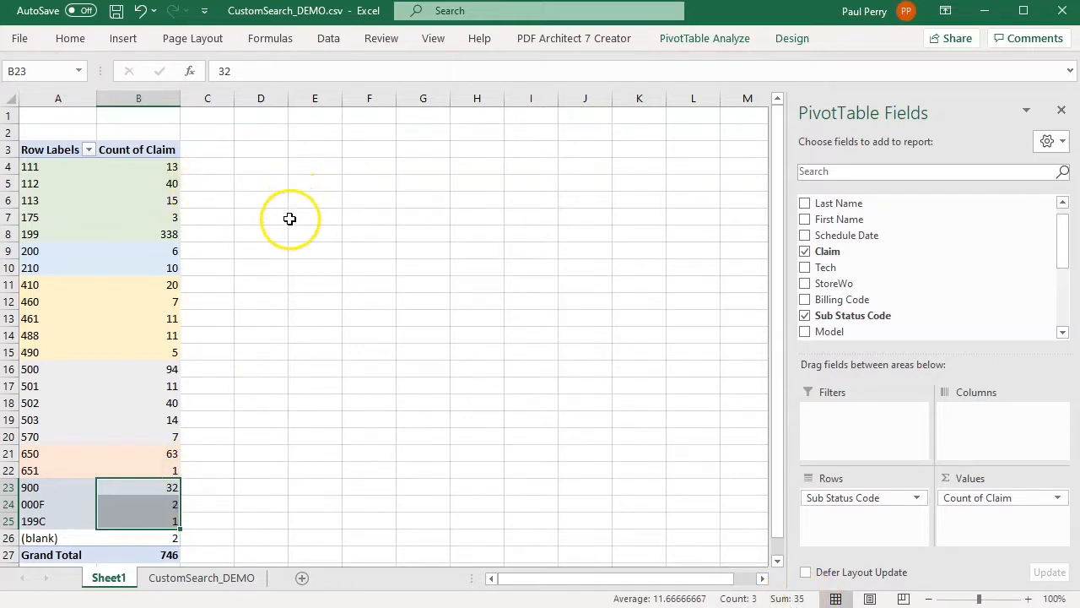
- Examine the claim counts within the green group, including code 199 and codes 111 to 113
drag(111, 166, 106, 236)
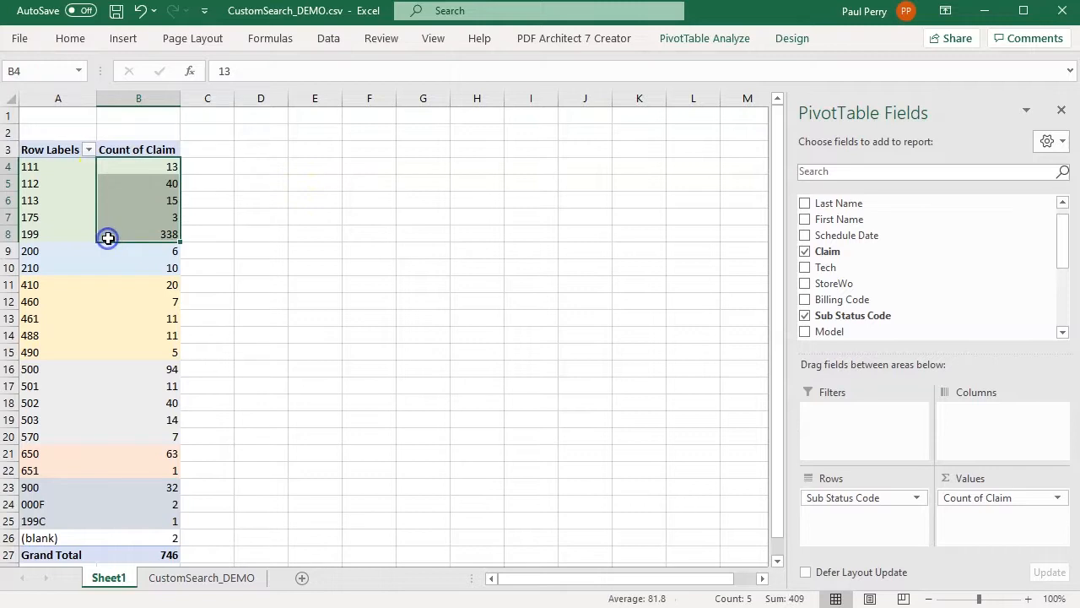
click(168, 237)
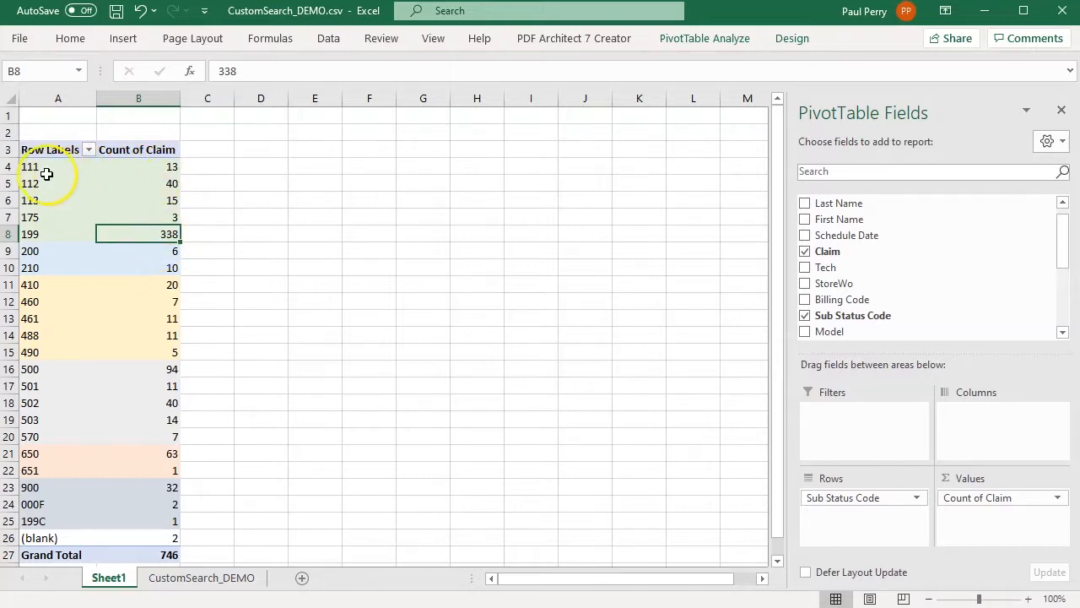
drag(34, 169, 39, 202)
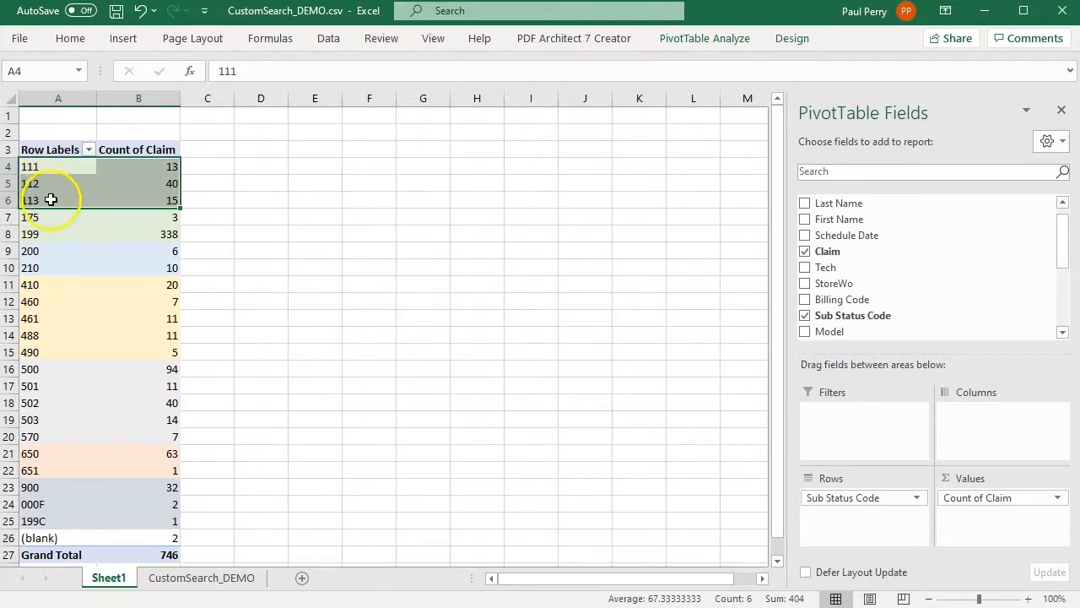
- Examine the pivot table rows for sub-status codes 175 and 500
click(58, 219)
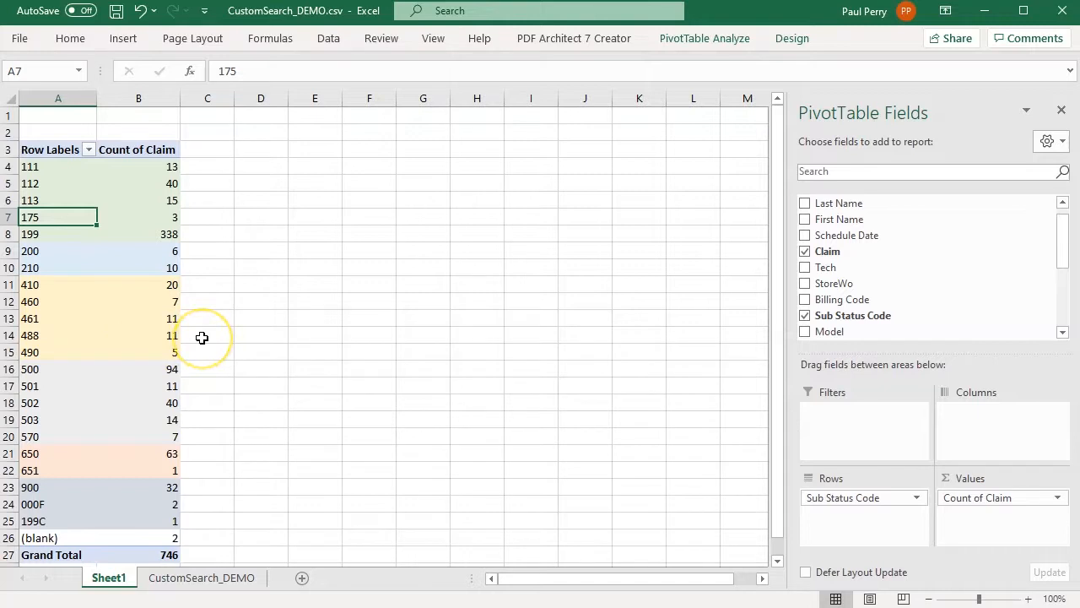
mouse_move(174, 338)
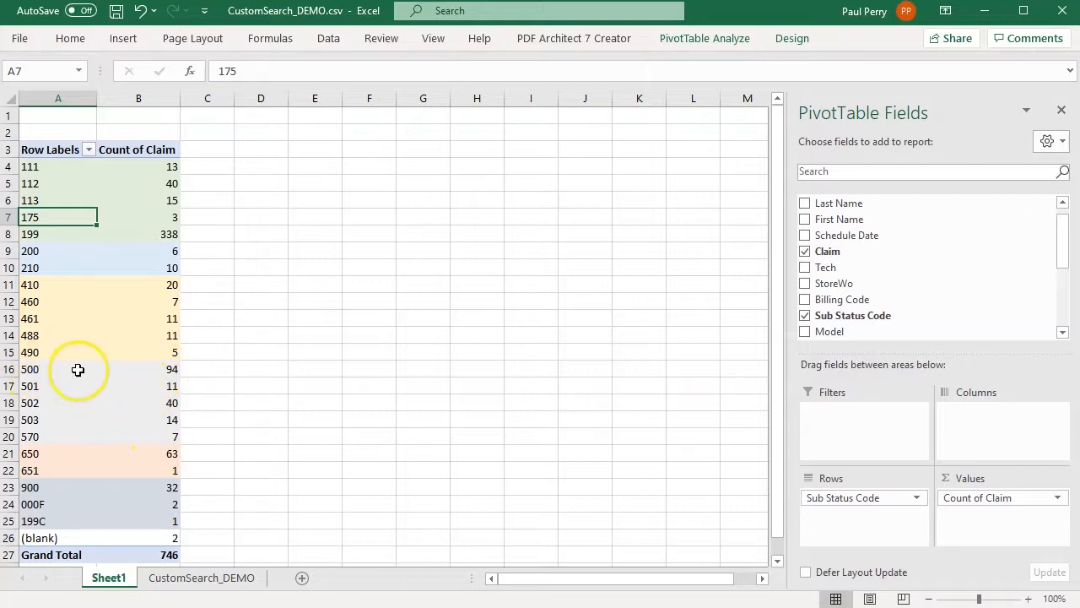
mouse_move(152, 371)
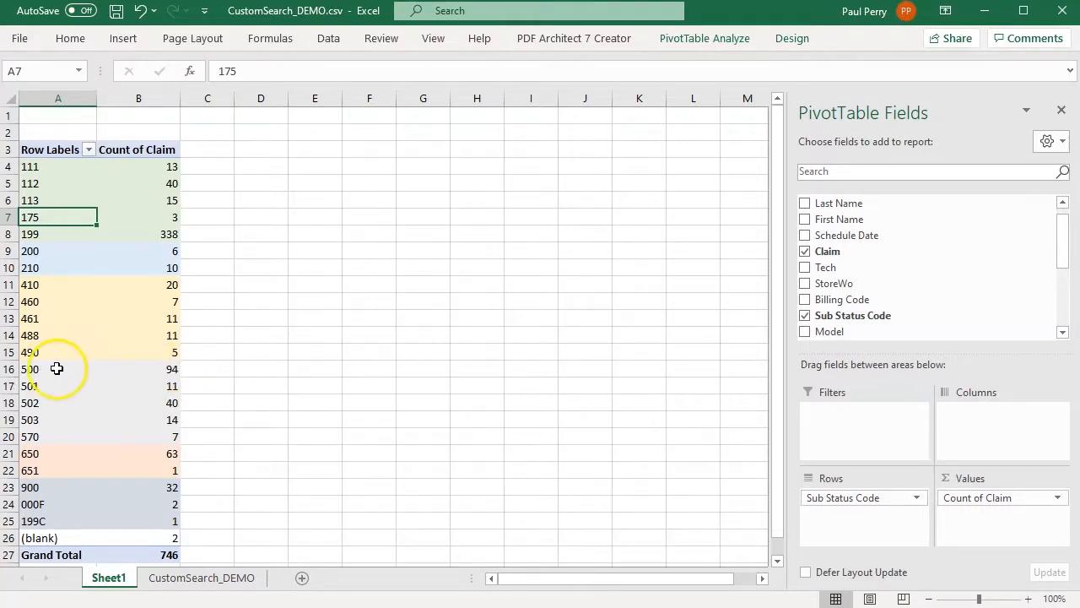
drag(53, 368, 146, 376)
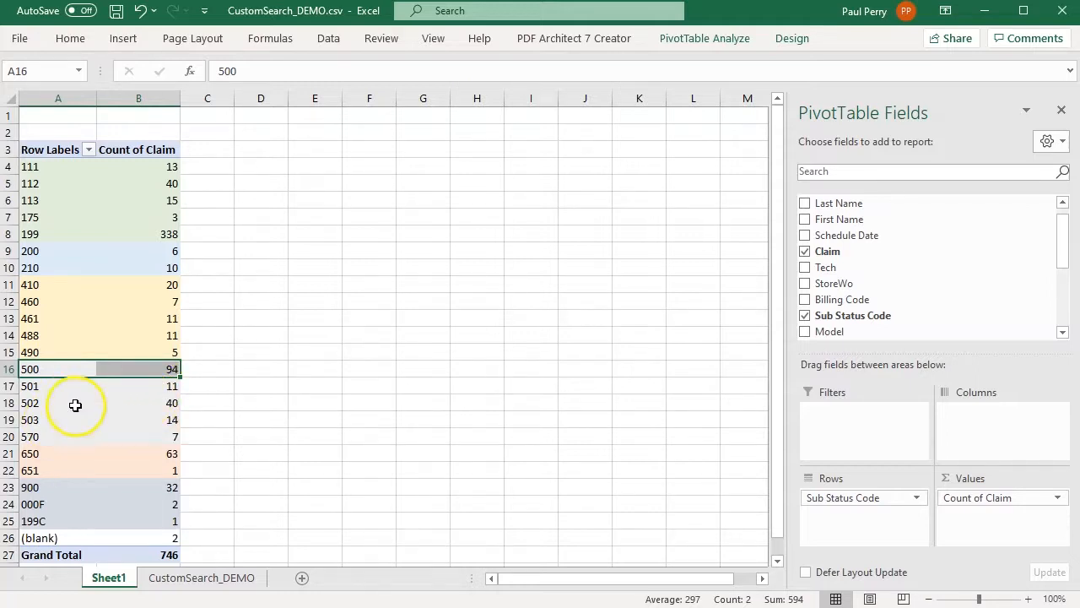
- Open the detail records behind sub-status code 503's claim count, sort them by Date In from oldest to newest, and select the dates before September
double_click(162, 422)
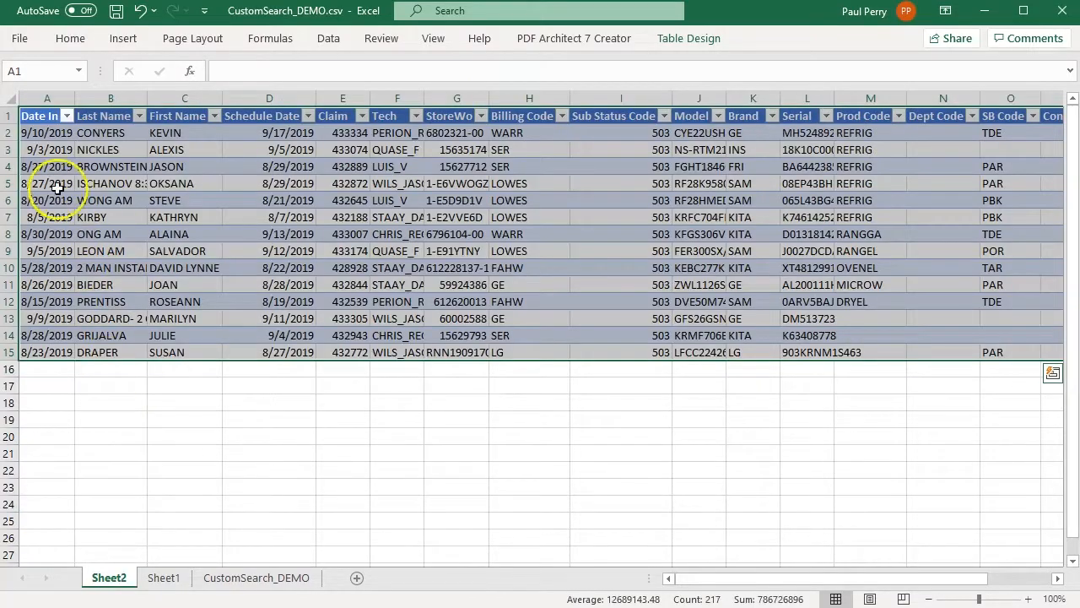
click(66, 116)
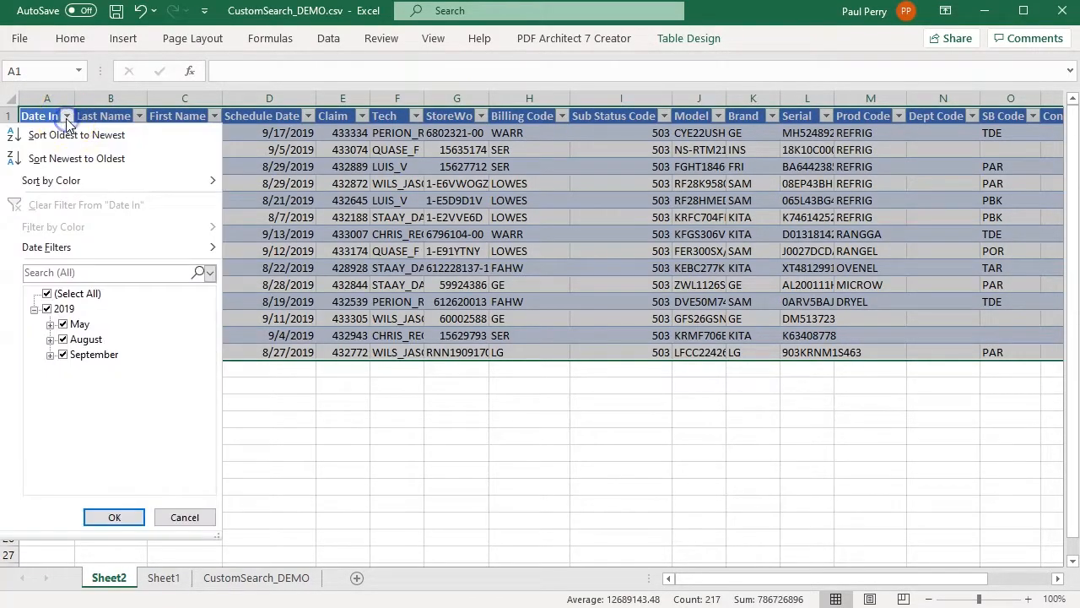
click(76, 134)
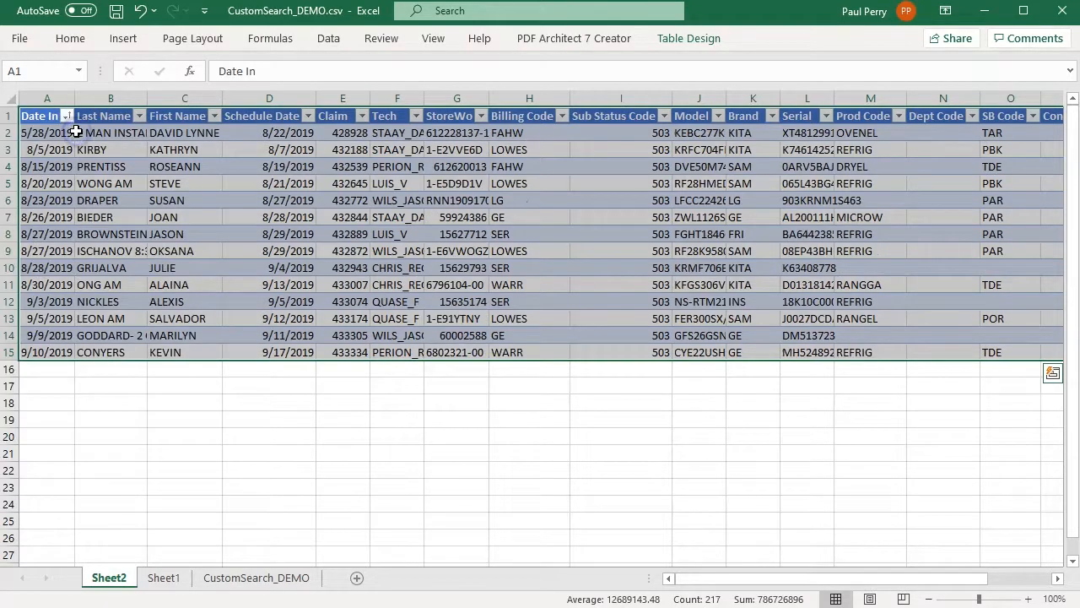
drag(38, 132, 48, 282)
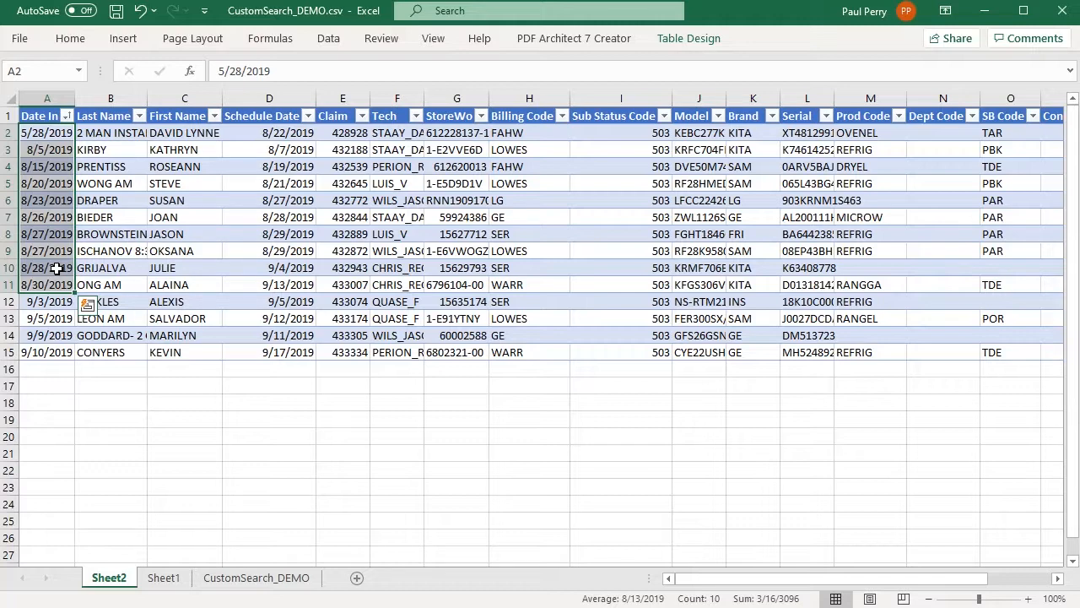
- From the pivot table on Sheet1, open the detail records behind sub-status code 650 and sort them by Date In from oldest to newest
click(164, 580)
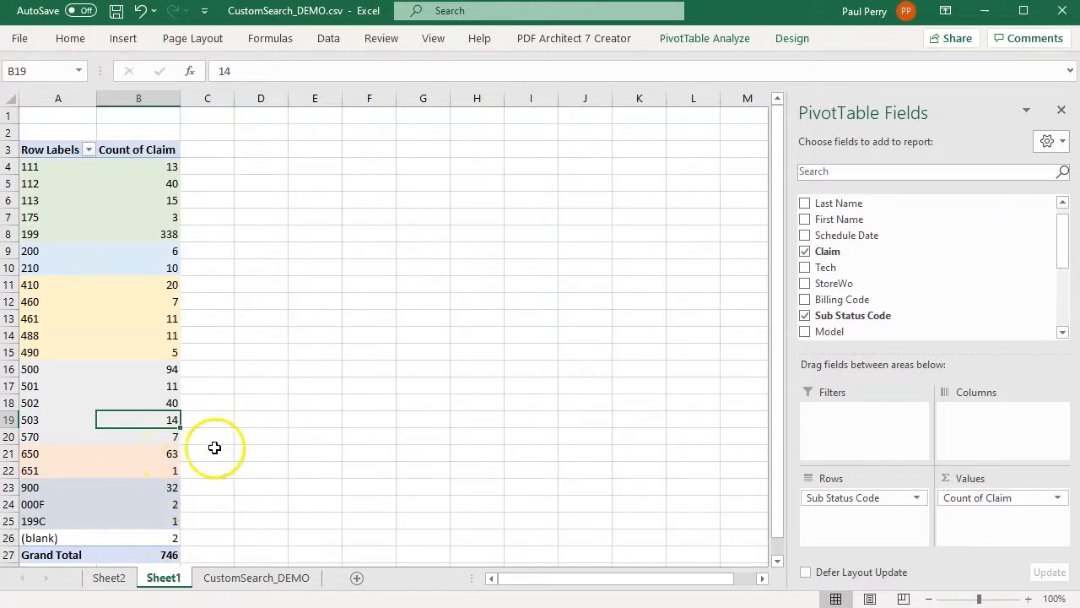
click(168, 456)
double_click(169, 456)
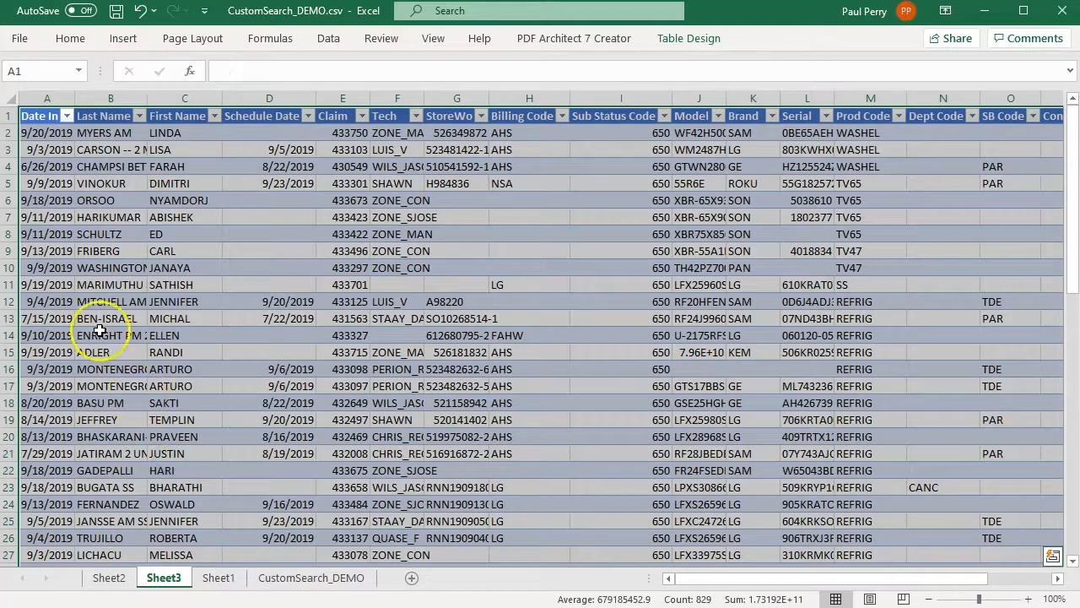
click(67, 115)
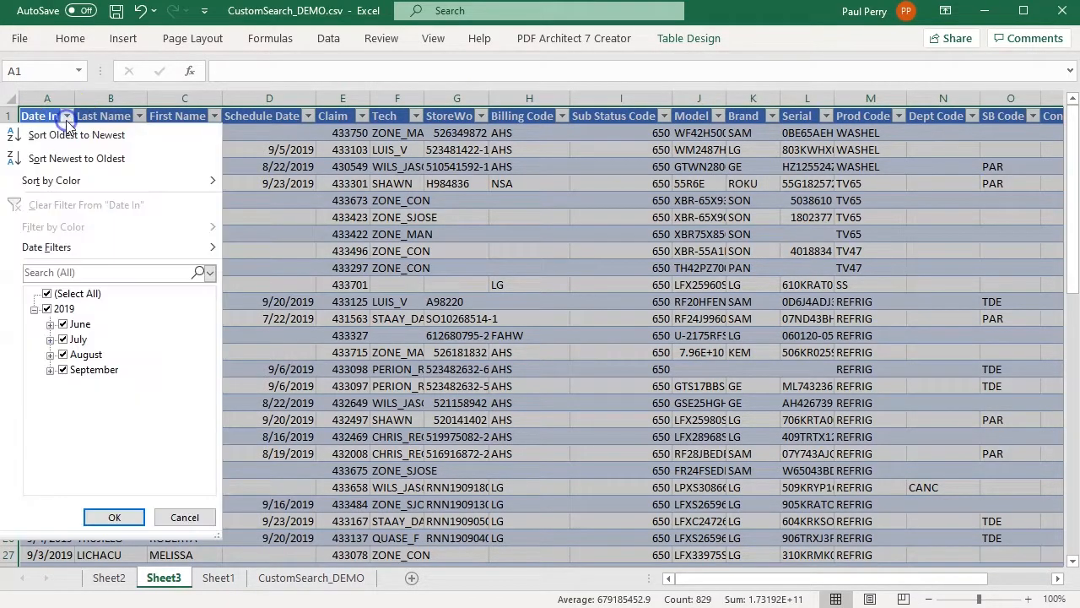
click(67, 135)
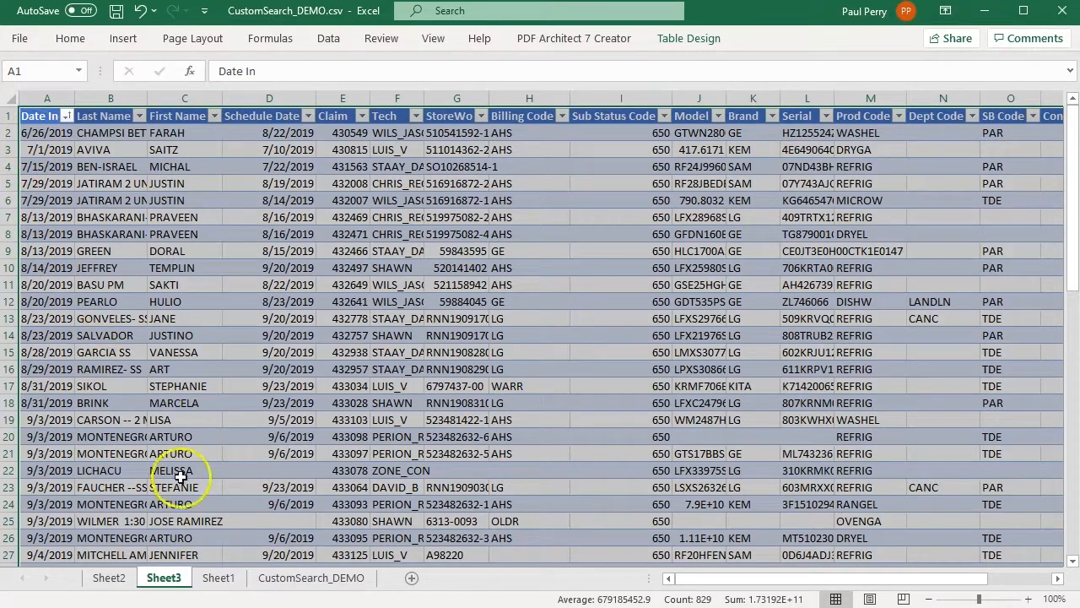
- Return to the pivot table on Sheet1 and review the claim counts for codes 650 to 651 and 111 to 175
click(218, 578)
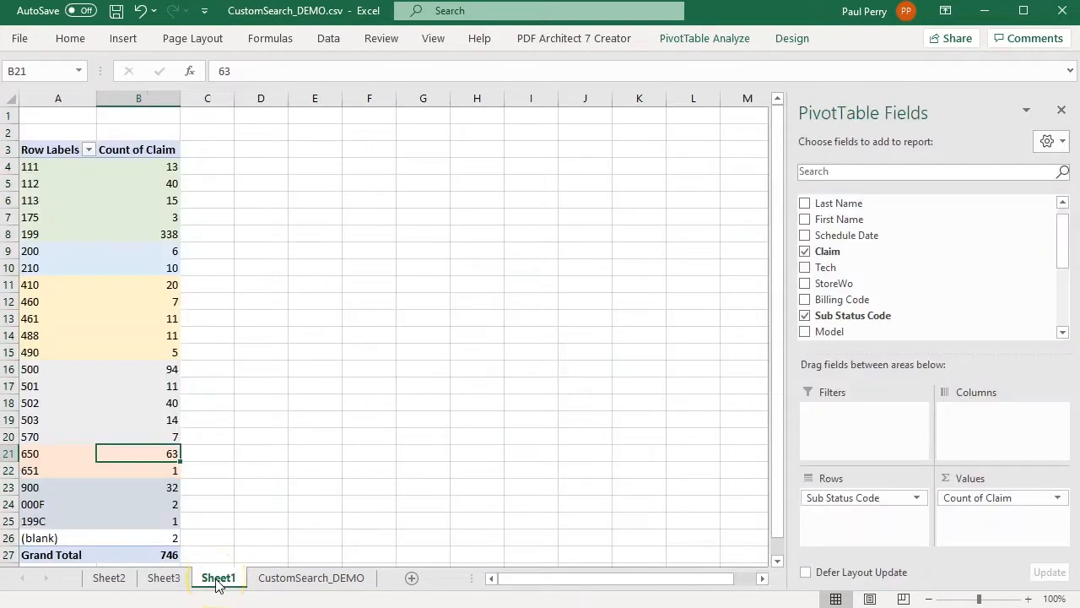
mouse_move(130, 195)
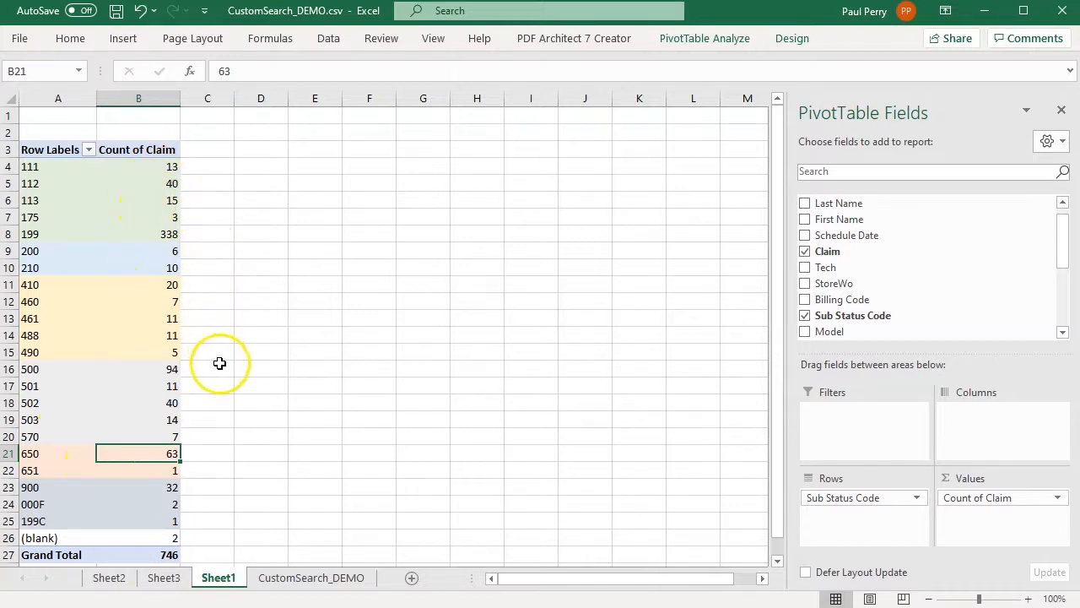
drag(174, 373, 161, 471)
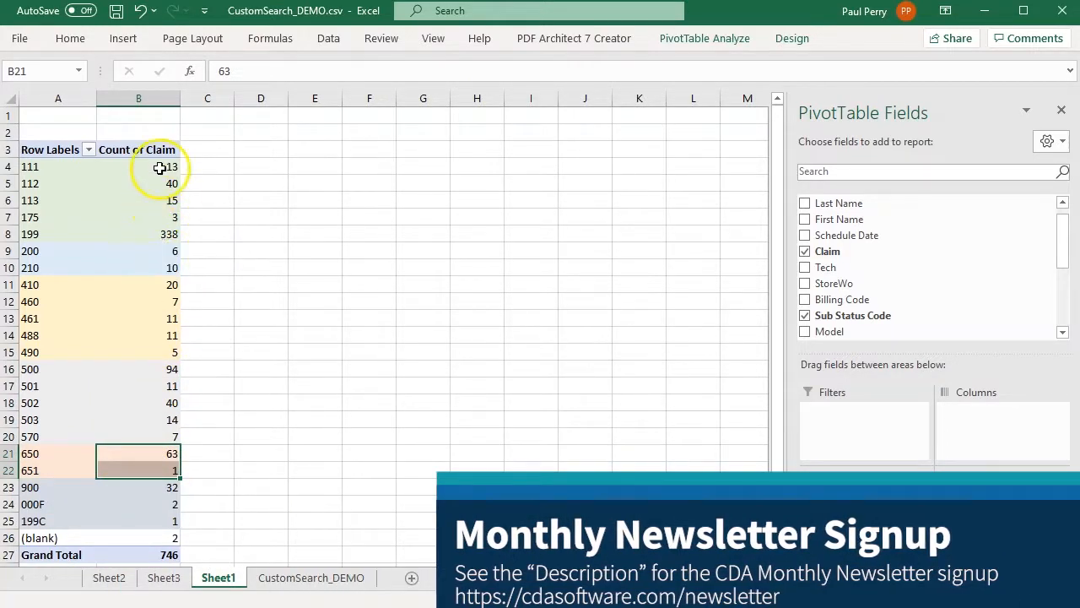
drag(159, 166, 158, 220)
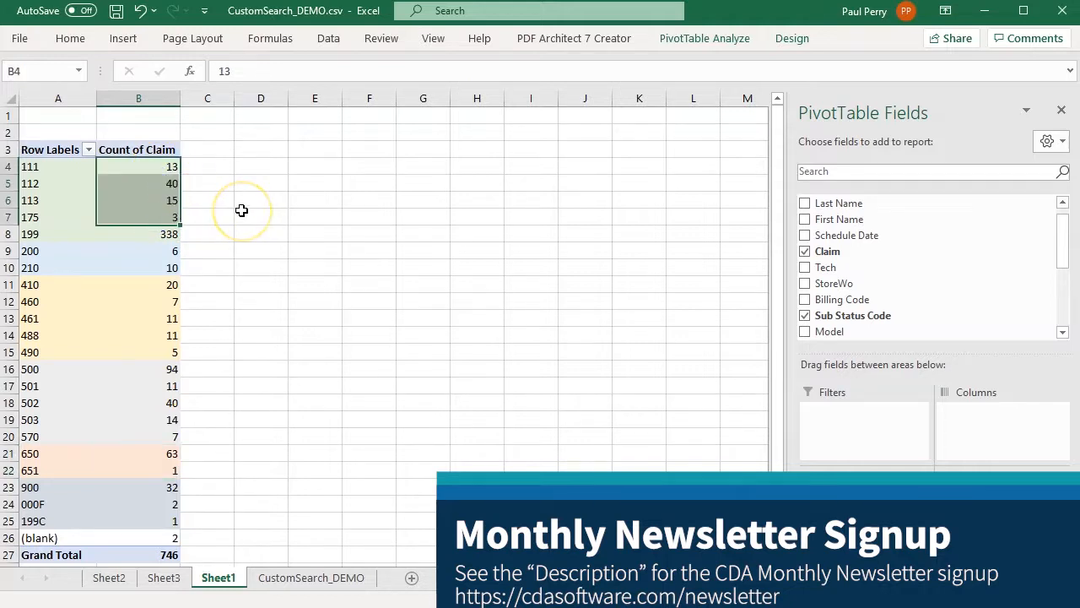